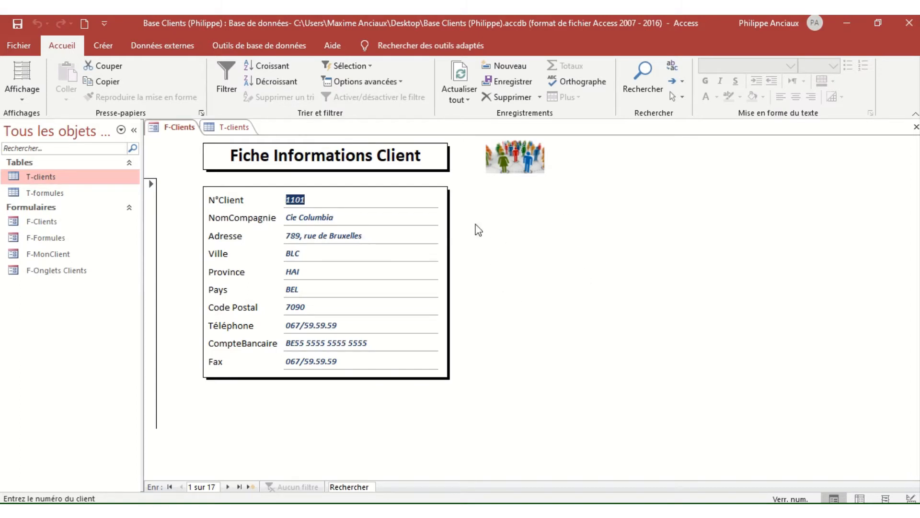
- Browse forward to the third client record and open the F-Clients form in design view
left_click(227, 486)
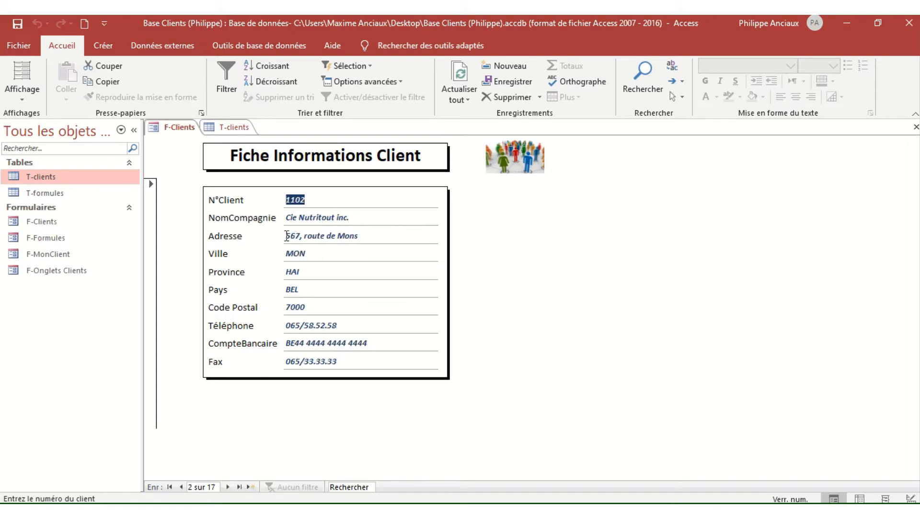
left_click(227, 487)
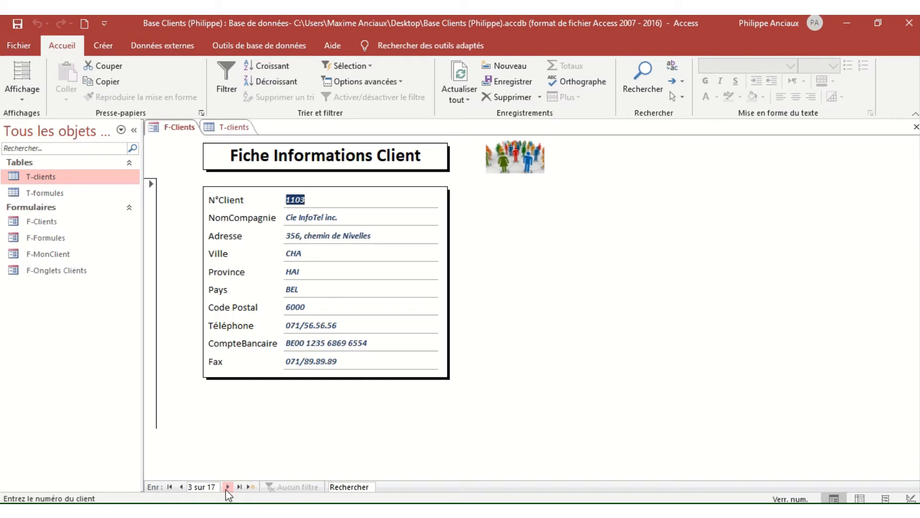
left_click(22, 101)
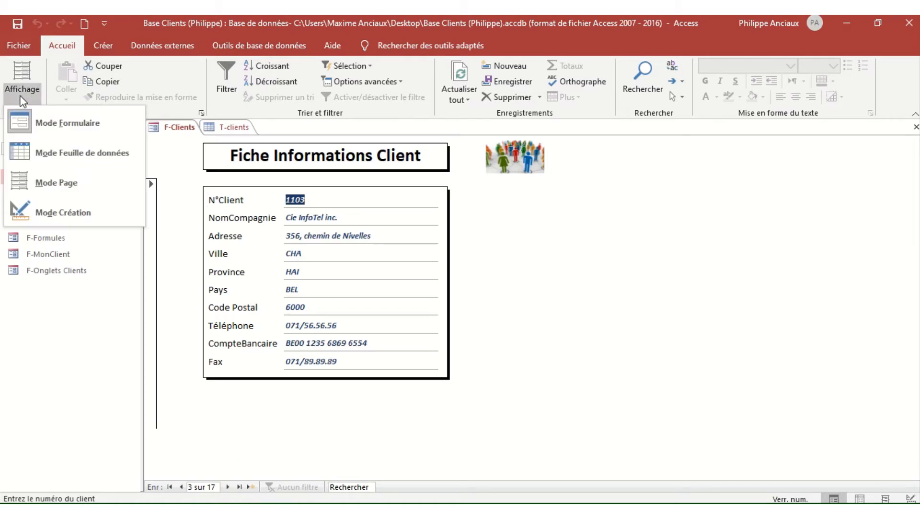
left_click(56, 203)
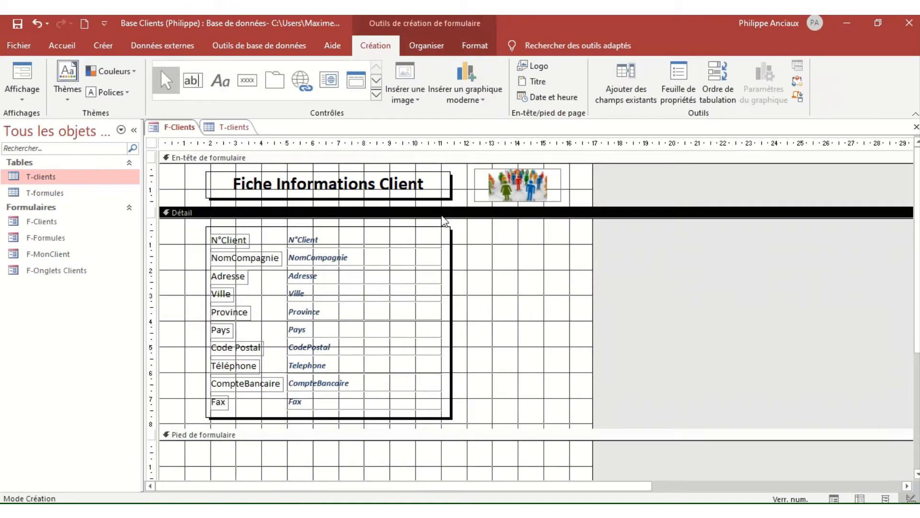
- Examine the PhotoContact field's name and data type in the T-clients table design and close the table
left_click(227, 127)
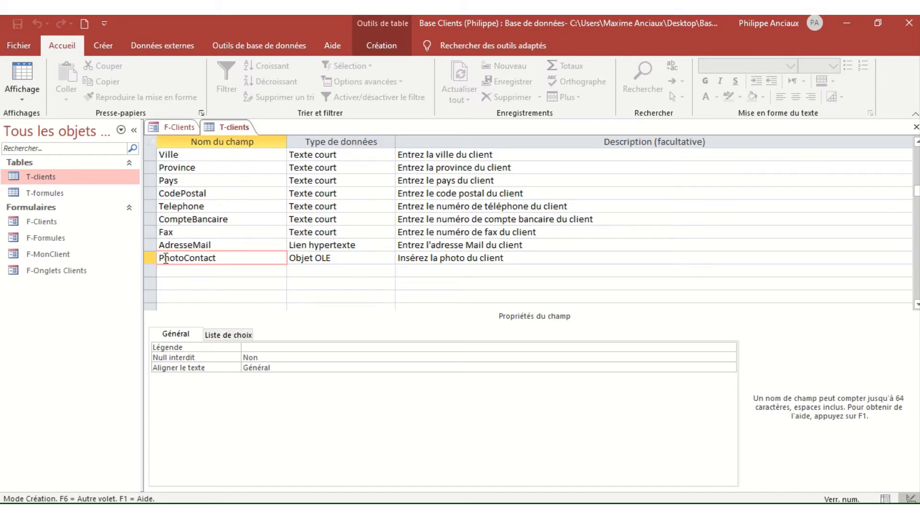
left_click_drag(165, 257, 227, 256)
left_click(227, 256)
left_click(322, 258)
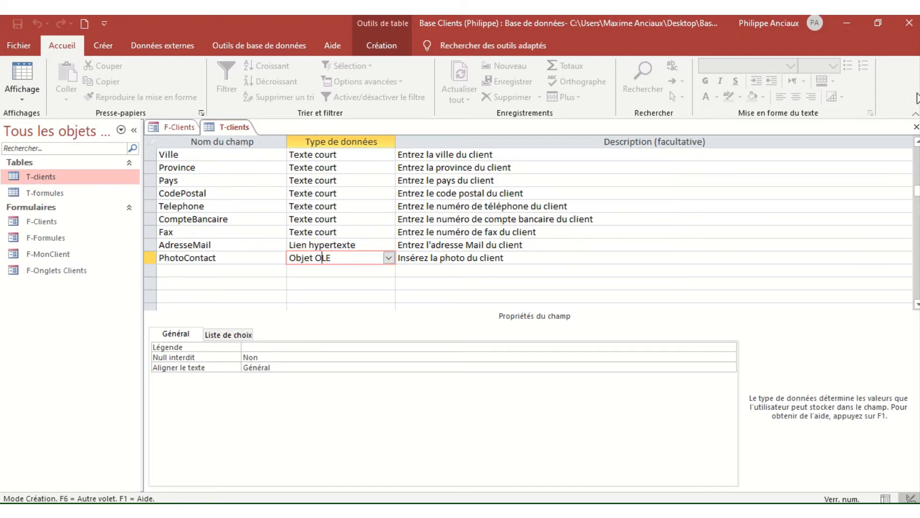
left_click(916, 128)
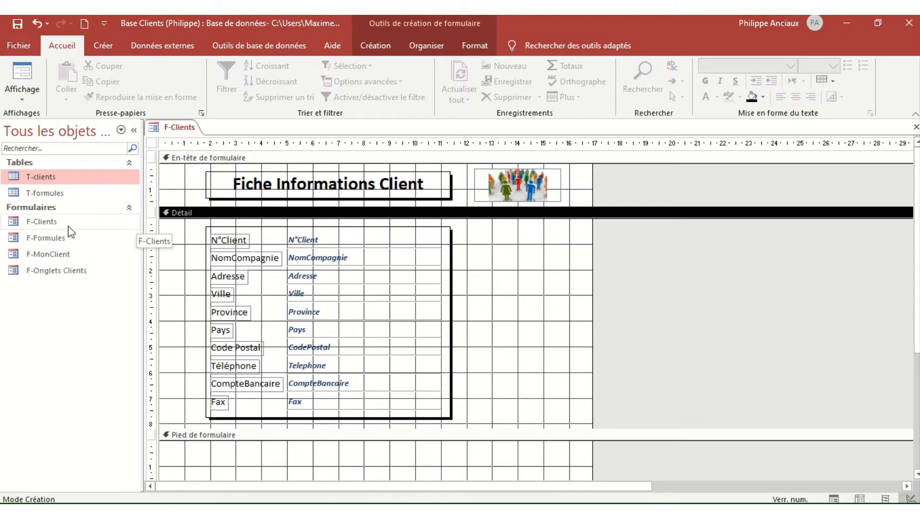
- Widen the form to about 22 cm and add the existing PhotoContact field beside the client details
left_click_drag(592, 279, 728, 279)
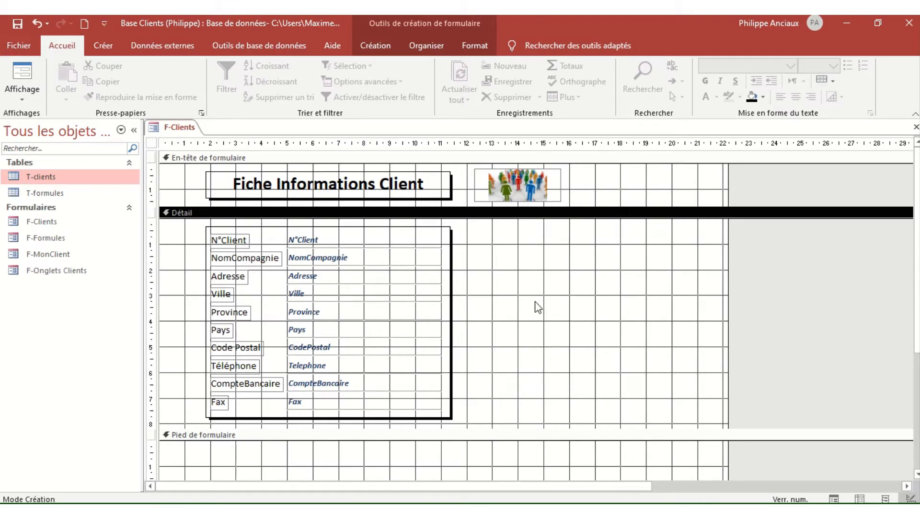
left_click(376, 48)
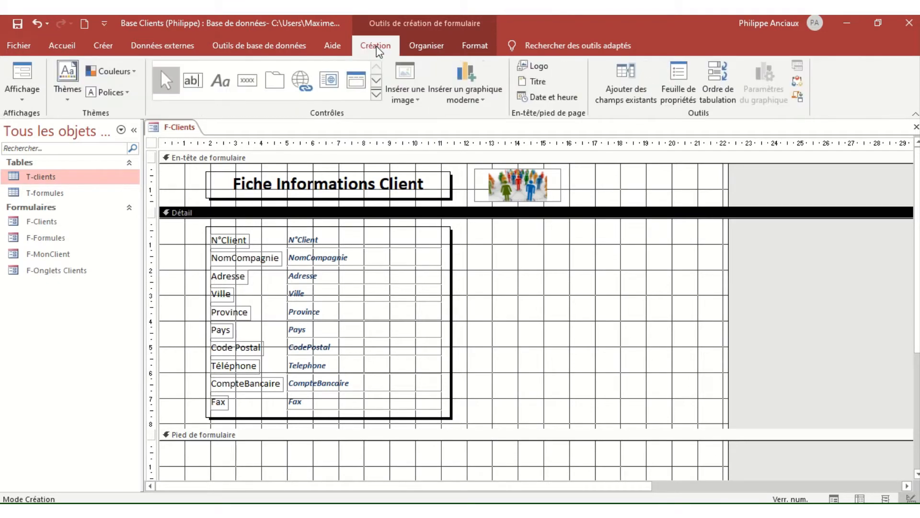
left_click(649, 96)
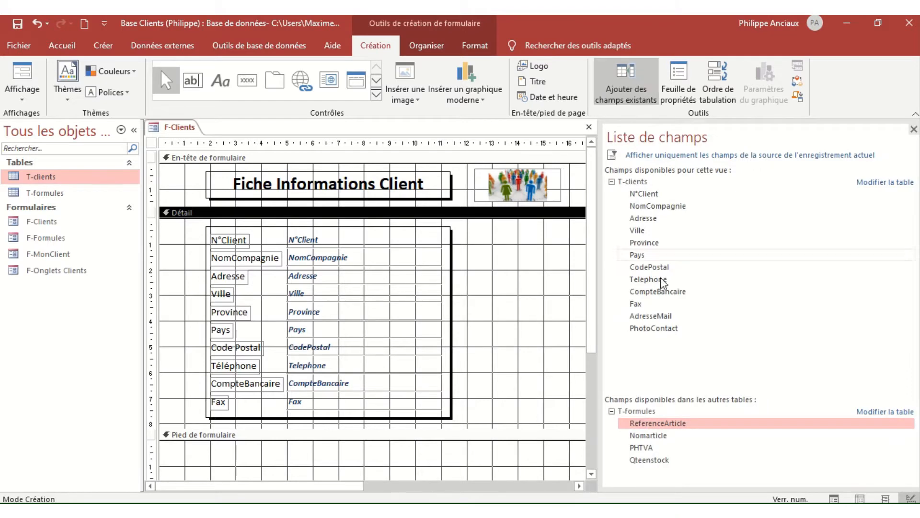
left_click_drag(673, 331, 529, 293)
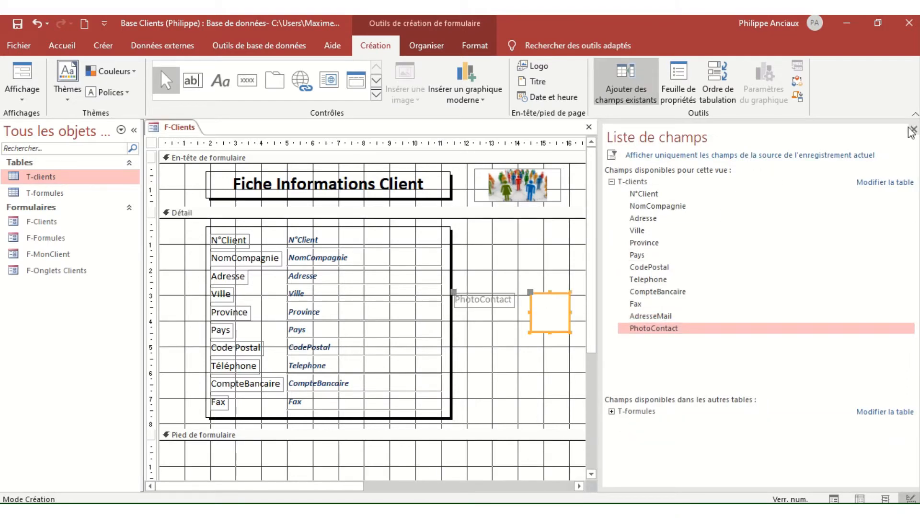
left_click(914, 129)
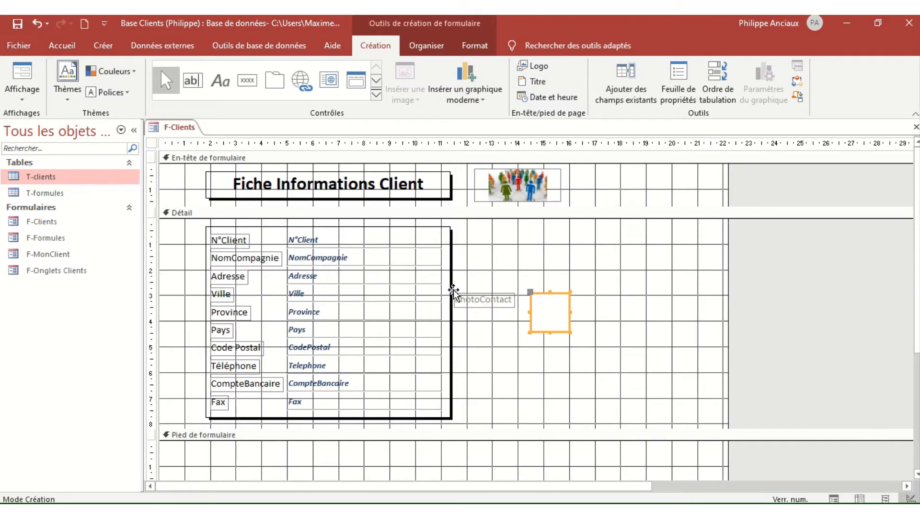
- Place the PhotoContact label above its photo frame and enlarge the frame to about 4 cm wide by 5 cm high
left_click_drag(454, 292, 491, 240)
left_click(529, 299)
left_click_drag(531, 292, 493, 268)
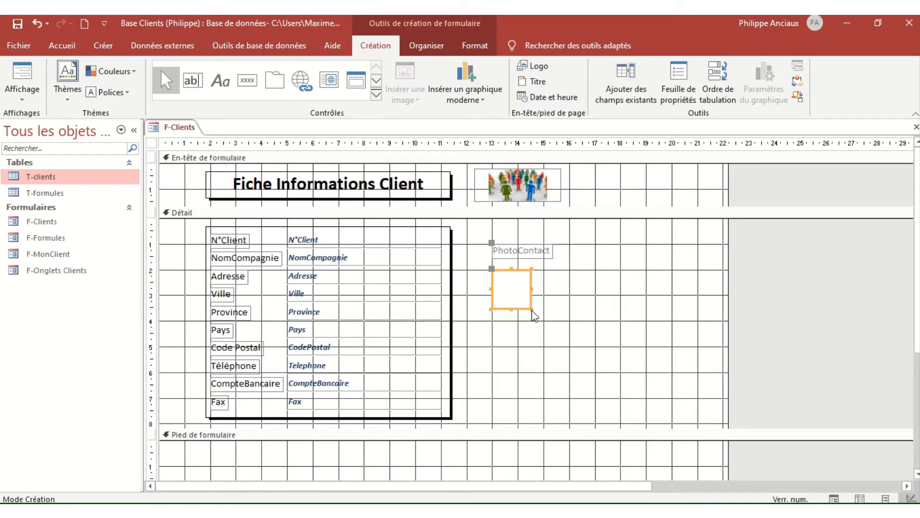
left_click_drag(530, 309, 595, 398)
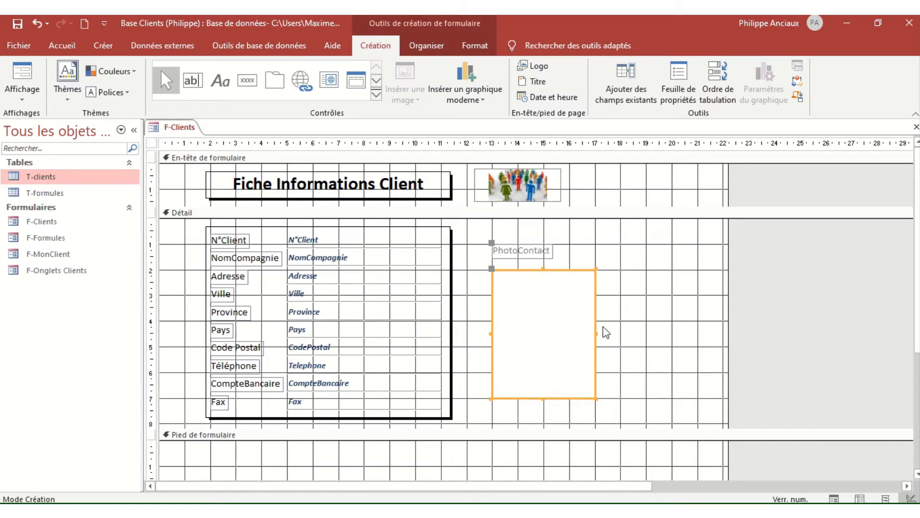
- Draw a rectangle about 5 by 7 cm around the PhotoContact label and photo frame
left_click(489, 213)
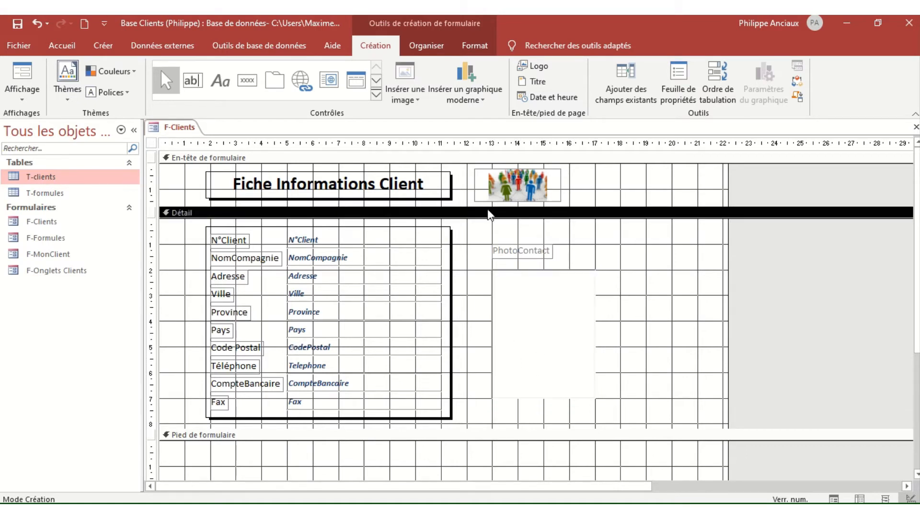
left_click(377, 94)
left_click(329, 102)
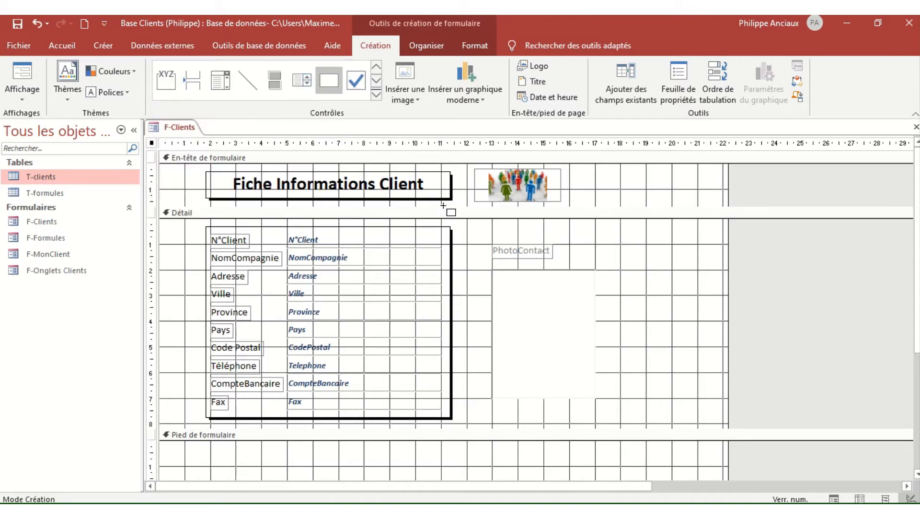
left_click_drag(483, 235, 609, 411)
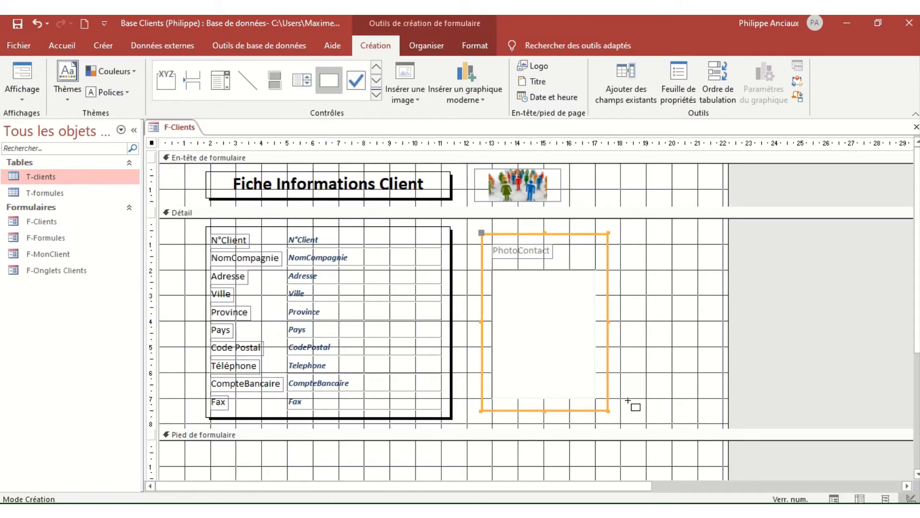
left_click(675, 371)
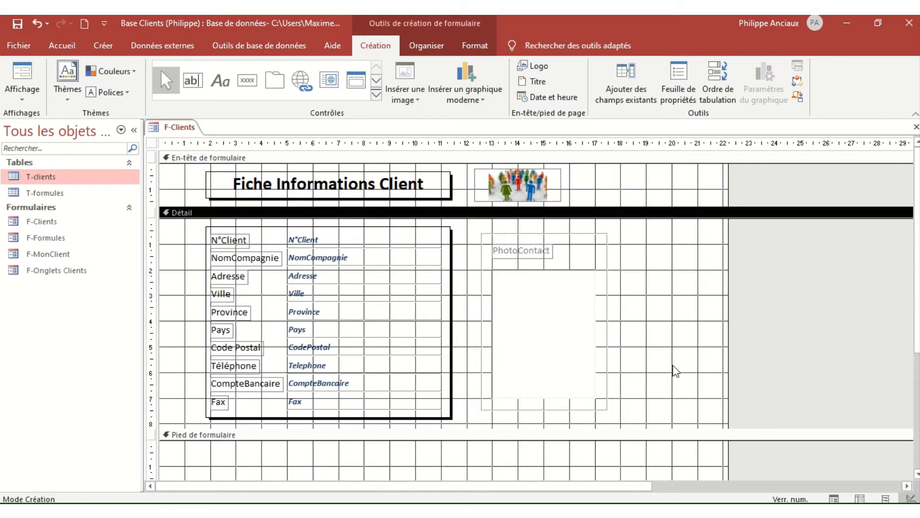
- Display F-Clients in form view and select the empty photo frame of the Cie Columbia record
left_click(573, 339)
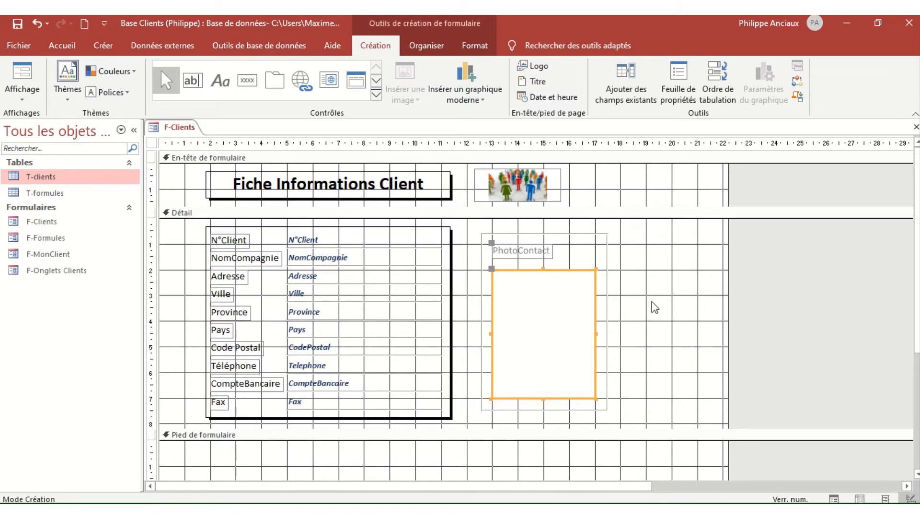
left_click(23, 99)
left_click(53, 123)
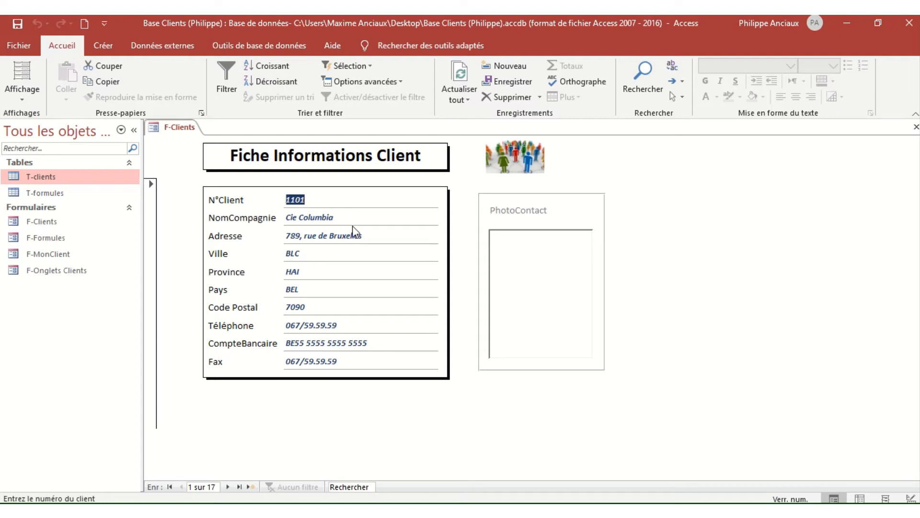
left_click(529, 281)
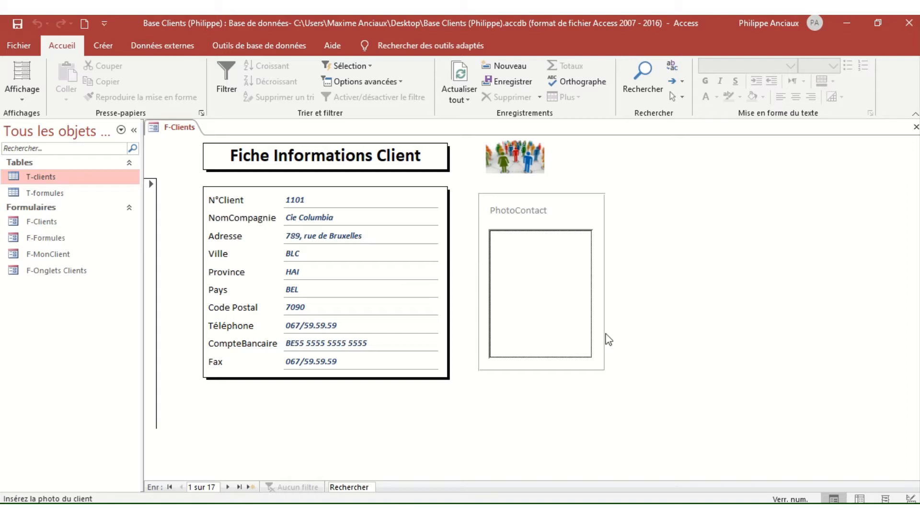
- From the desktop, open Exercices Office Niveau 2 -BTP4A and go through Access, Chapitres 6-7-8 and Chapitre 6 (Images Access ) to Images Base Clients
left_click(877, 510)
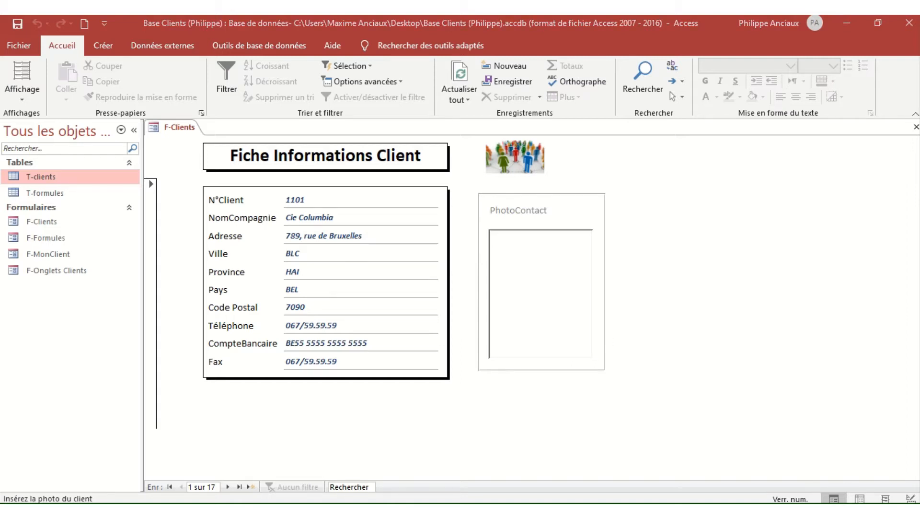
left_click(918, 510)
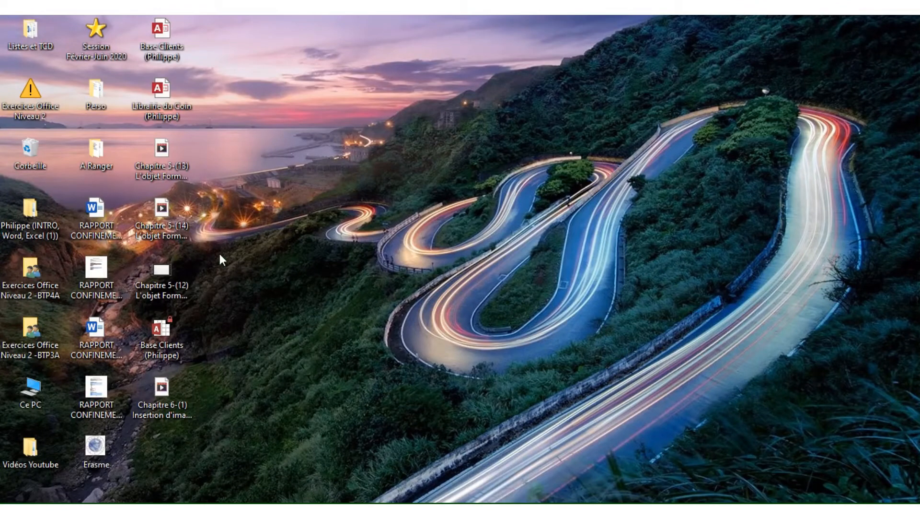
double_click(30, 277)
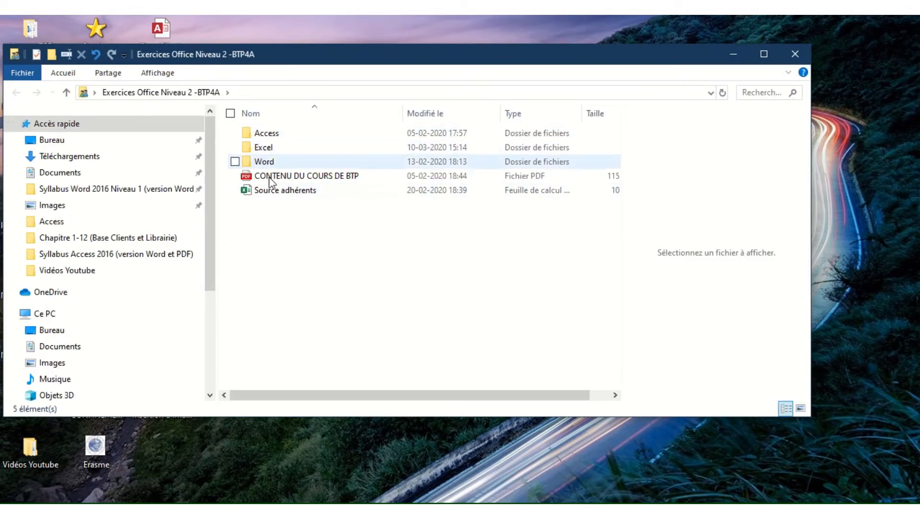
left_click(290, 138)
double_click(290, 138)
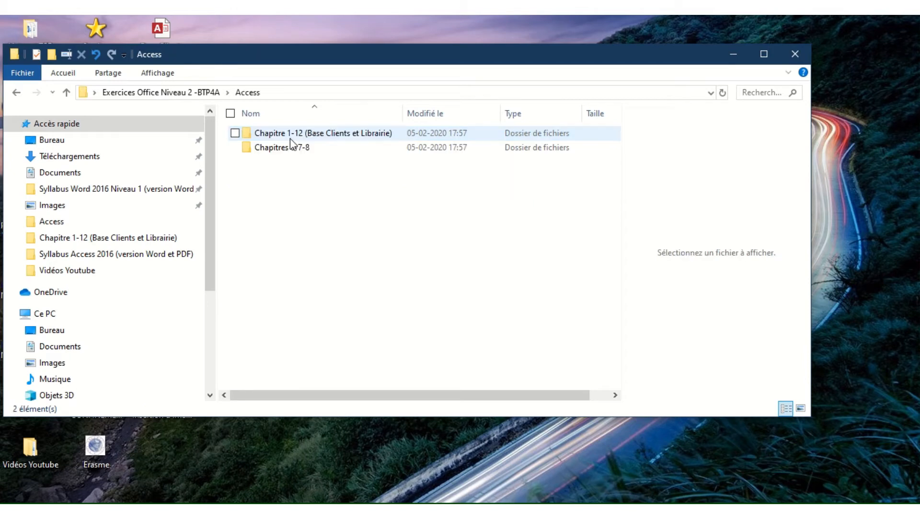
double_click(286, 149)
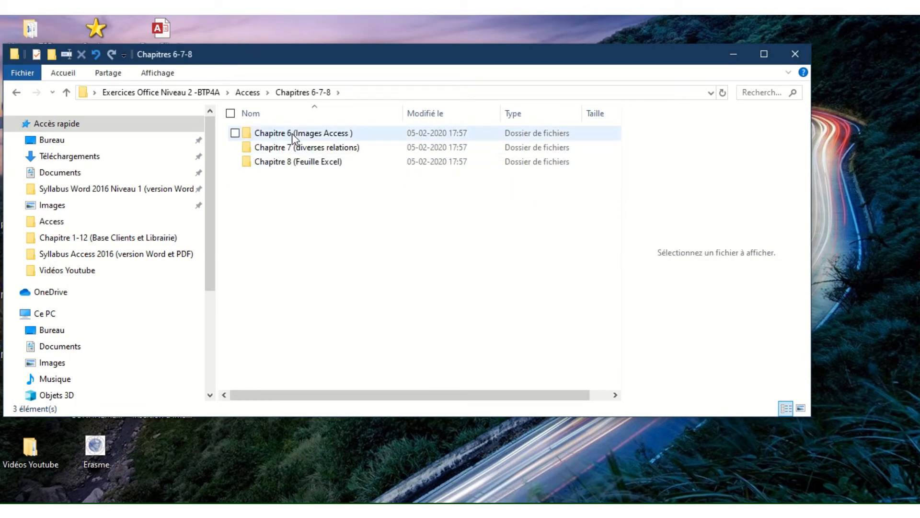
double_click(292, 133)
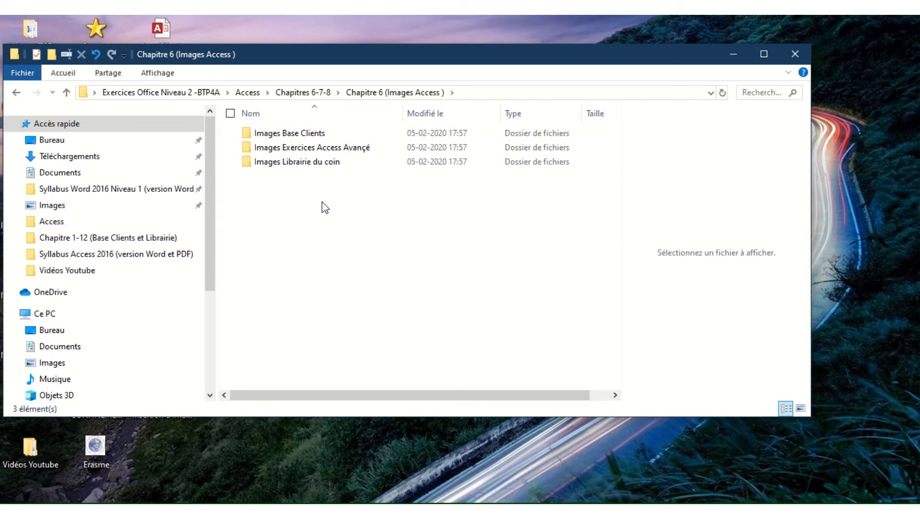
double_click(294, 134)
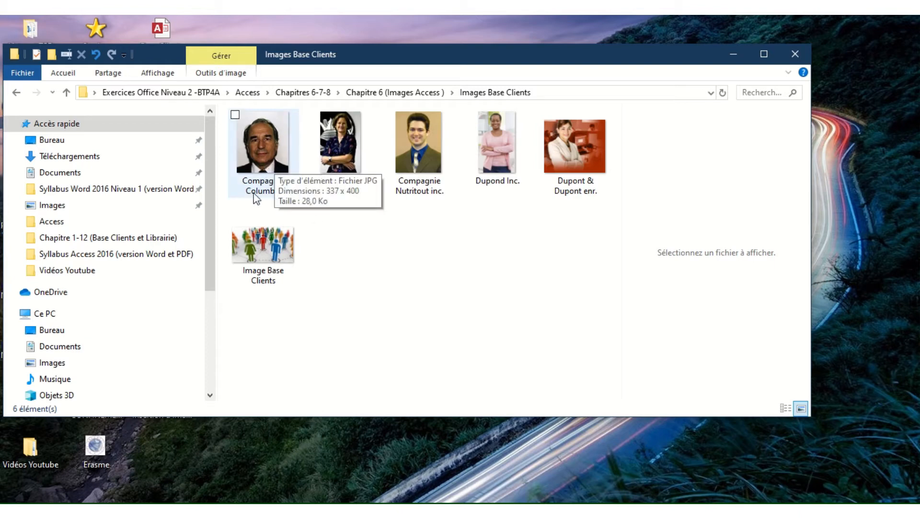
- Open the Compagnie Columbia picture in Paint and maximize its window
left_click(266, 143)
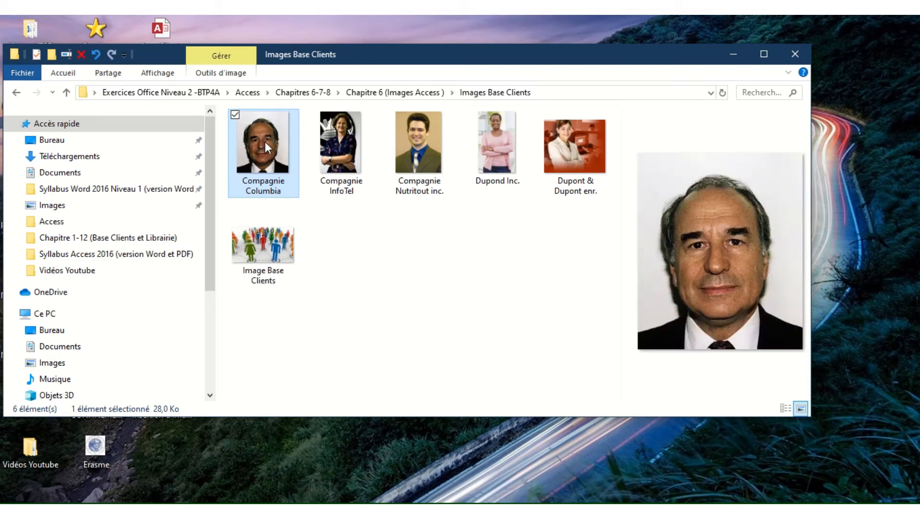
right_click(267, 146)
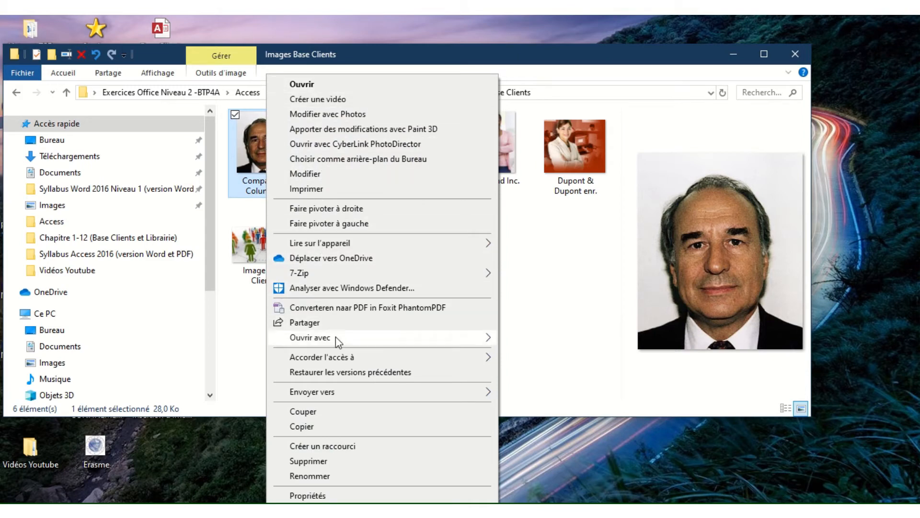
mouse_move(336, 339)
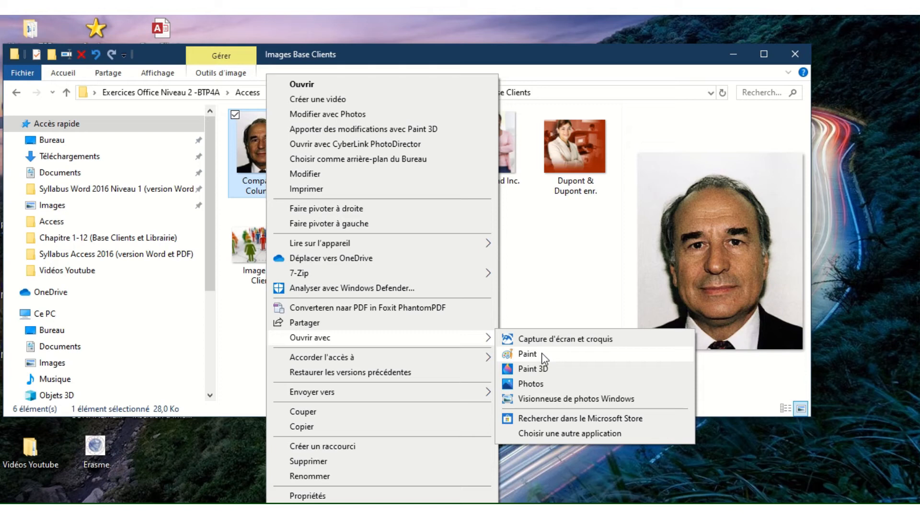
left_click(527, 353)
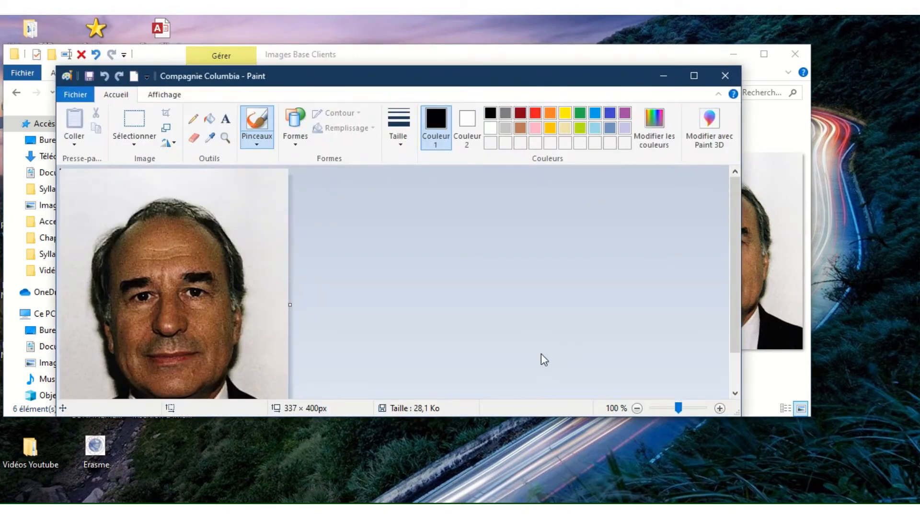
left_click(693, 75)
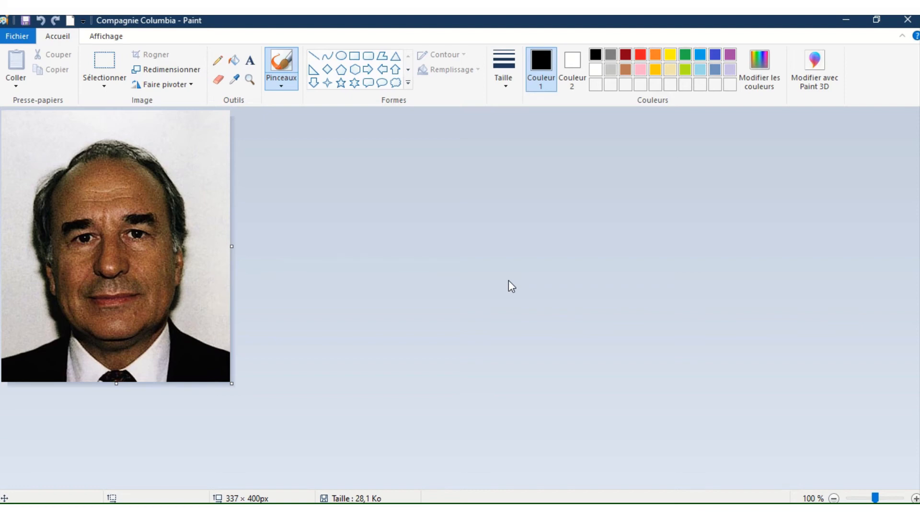
- Copy the entire Compagnie Columbia picture and switch back to the F-Clients form in Access
key("ctrl+a")
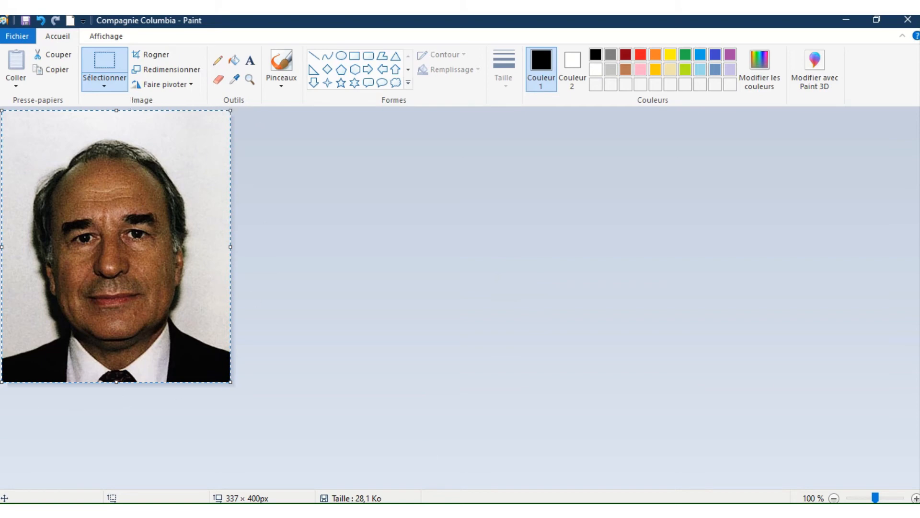
key("ctrl+c")
left_click(523, 510)
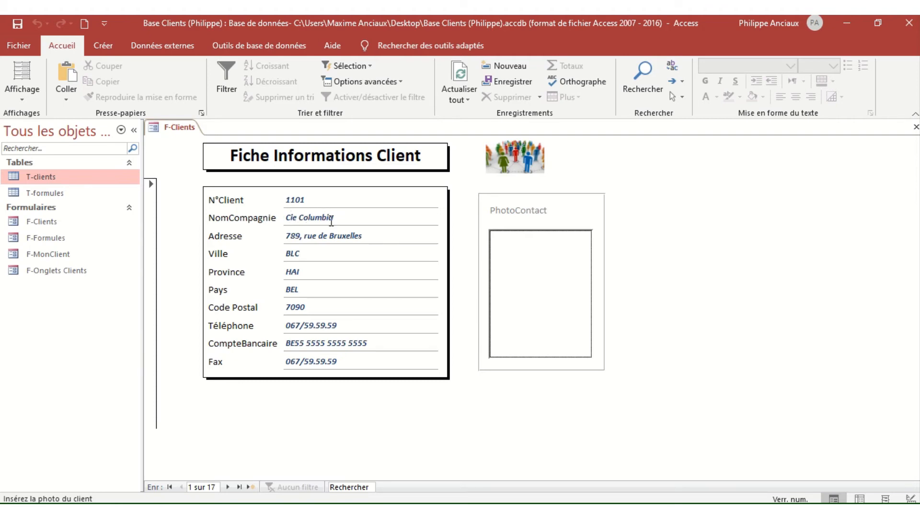
- Paste the copied picture into the PhotoContact frame of the Cie Columbia record and go to the Cie Nutritout inc. record
double_click(536, 298)
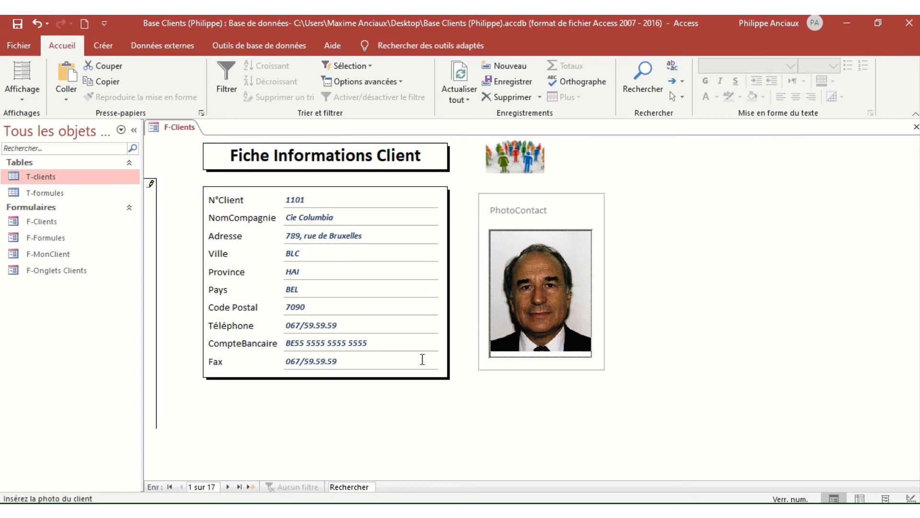
left_click(228, 487)
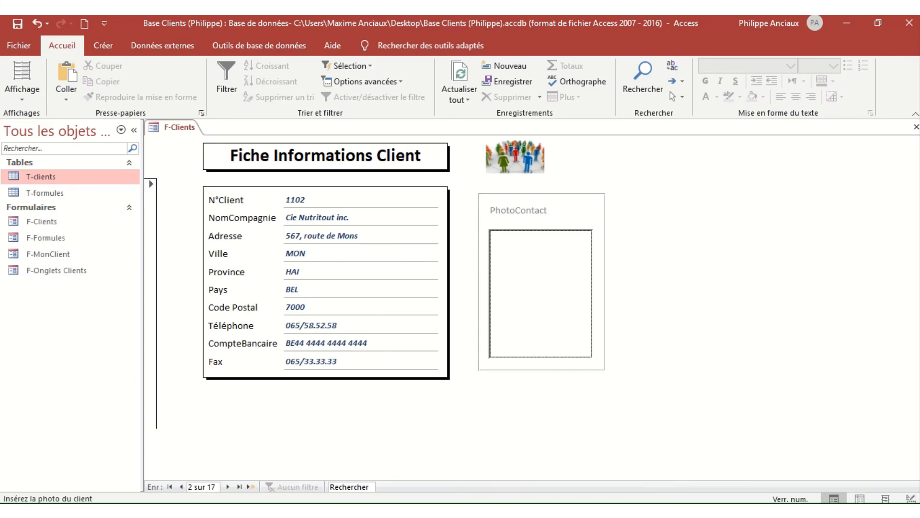
- From the desktop, open Exercices Office Niveau 2 -BTP4A and go through Access, Chapitres 6-7-8 and Chapitre 6 (Images Access ) to Images Base Clients again
left_click(919, 511)
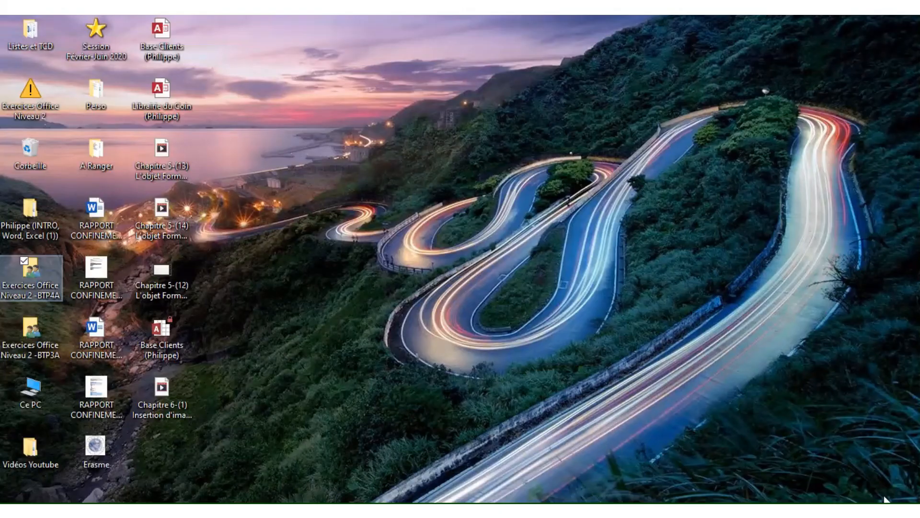
double_click(44, 265)
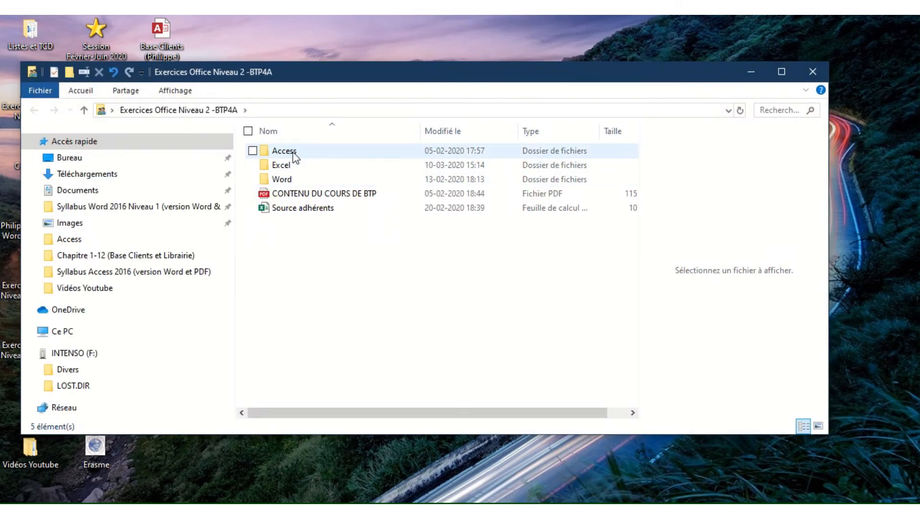
double_click(293, 153)
double_click(322, 168)
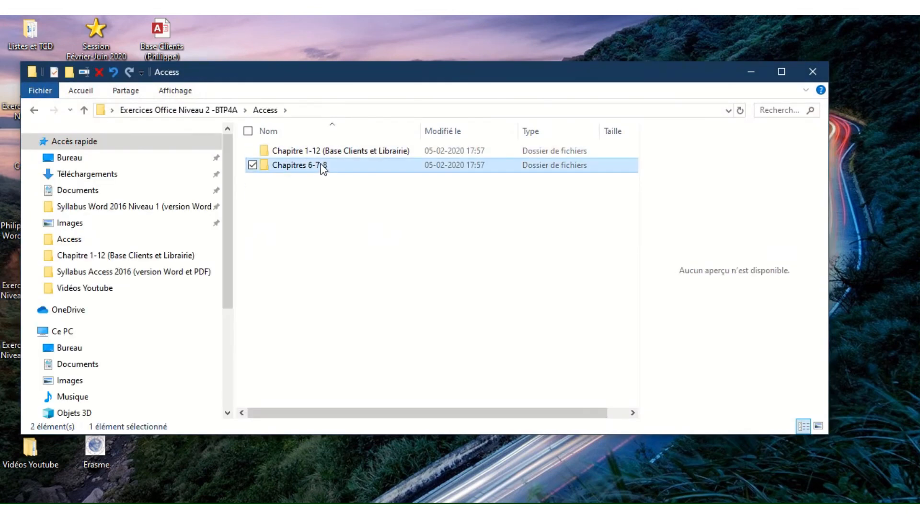
double_click(338, 152)
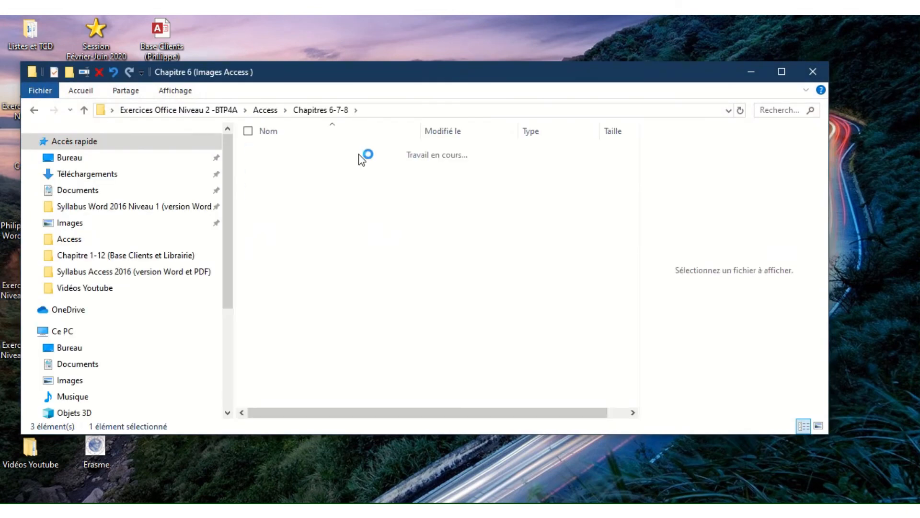
double_click(329, 151)
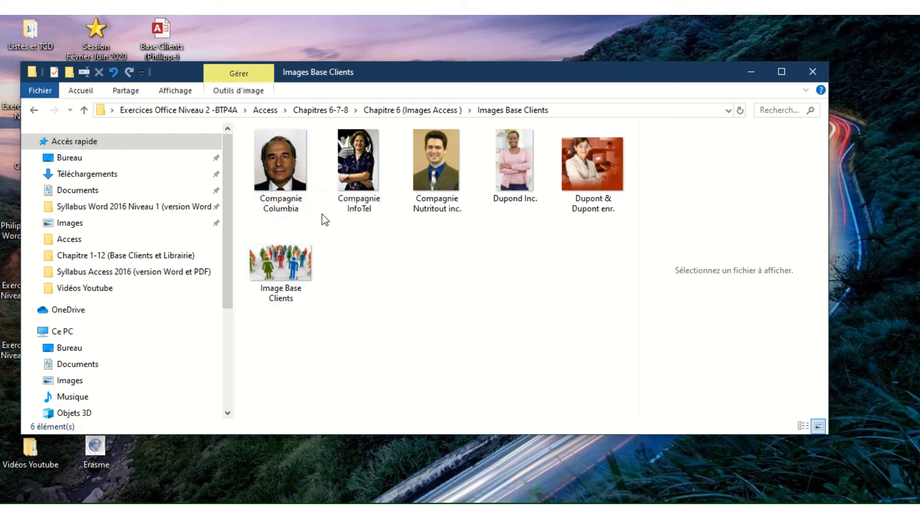
- Open the Compagnie Nutritout inc. picture in Paint
left_click(364, 159)
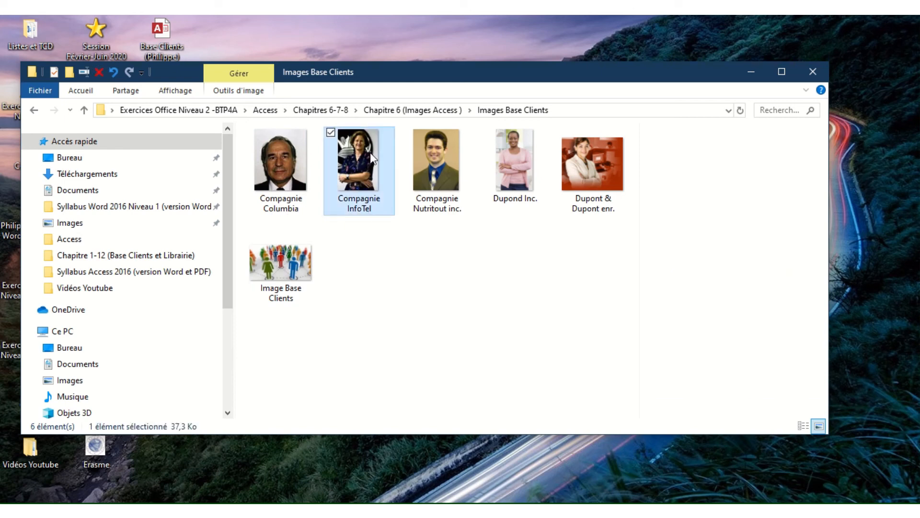
left_click(435, 168)
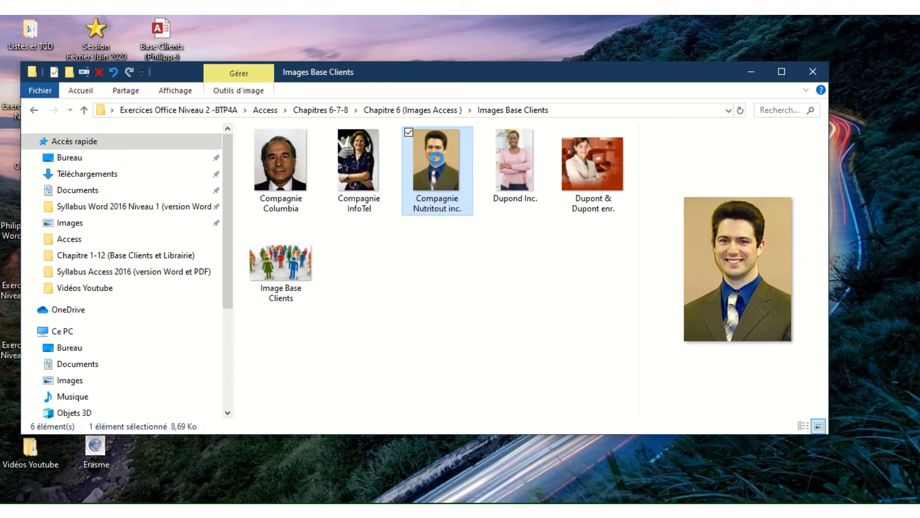
right_click(436, 159)
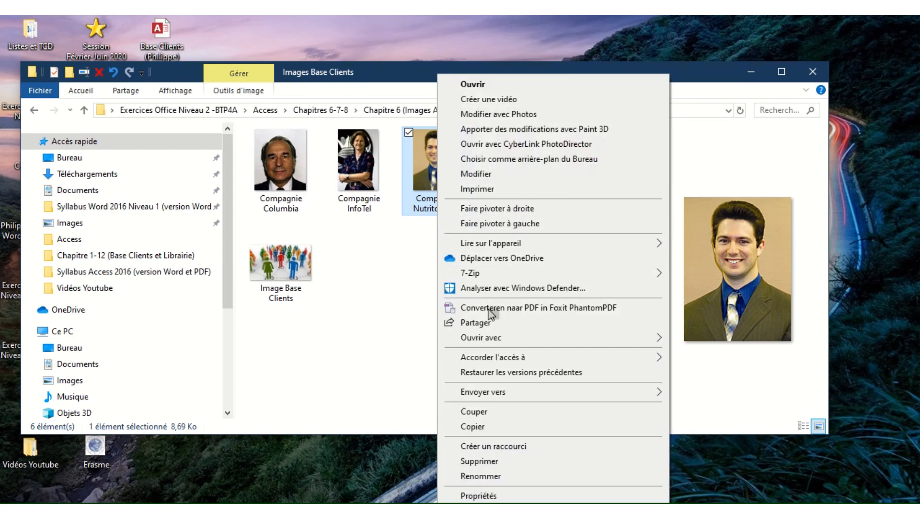
mouse_move(496, 338)
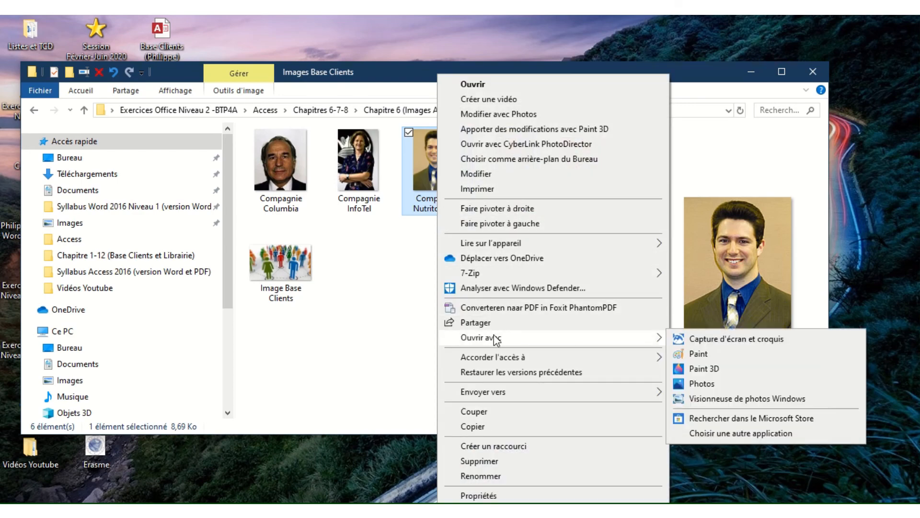
left_click(695, 354)
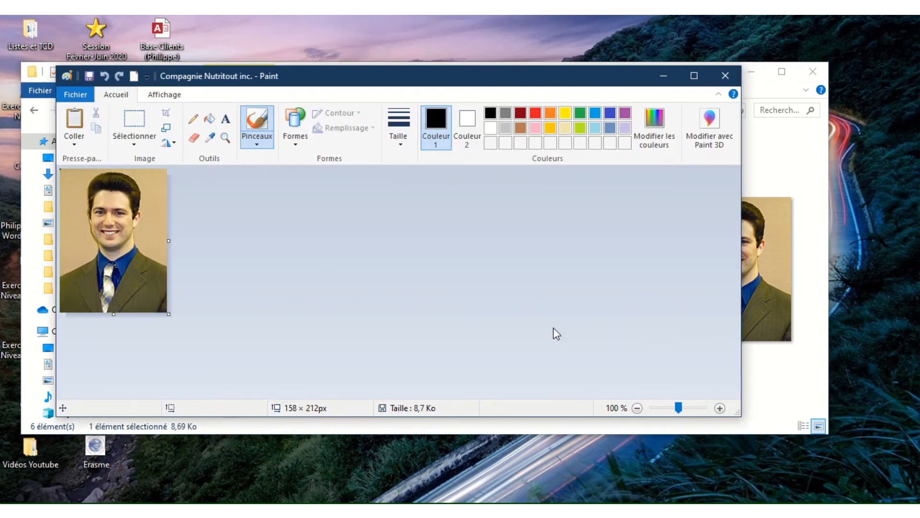
- Copy the entire Compagnie Nutritout inc. picture and paste it into the PhotoContact frame of the Cie Nutritout inc. record in Access
key("ctrl+a")
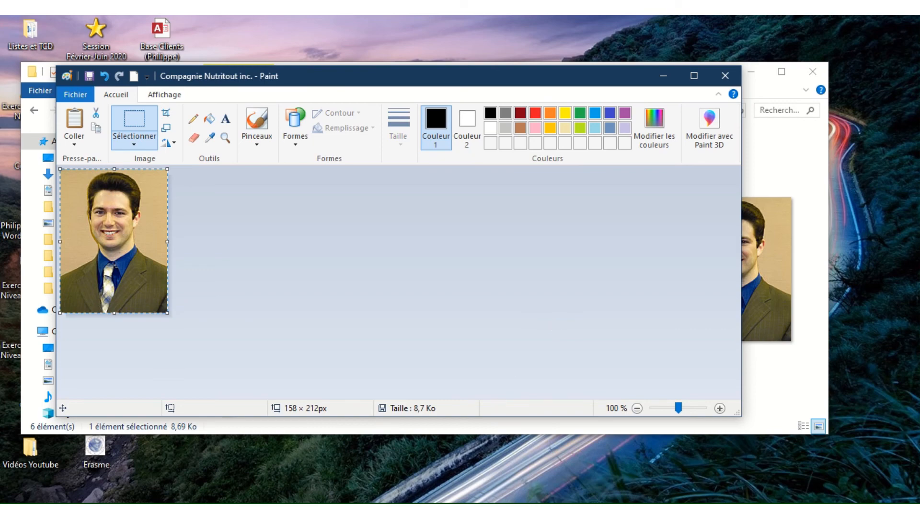
left_click(485, 510)
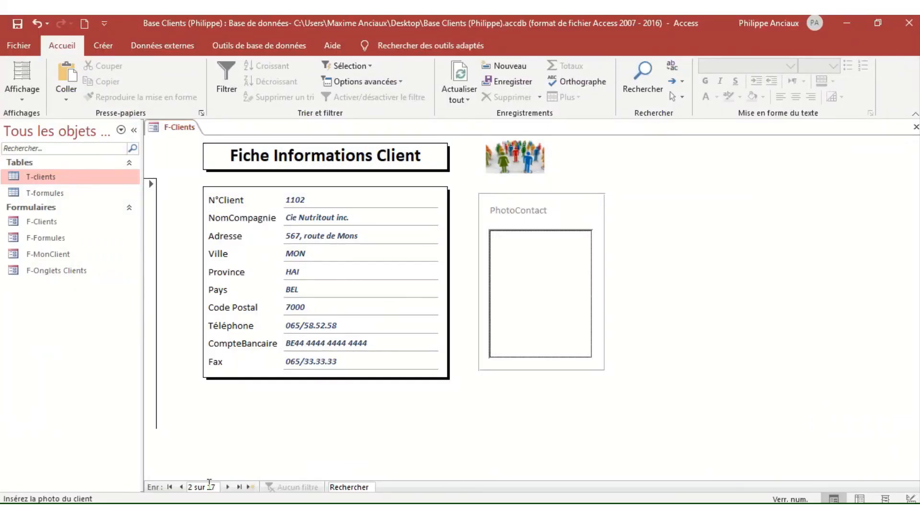
left_click(182, 487)
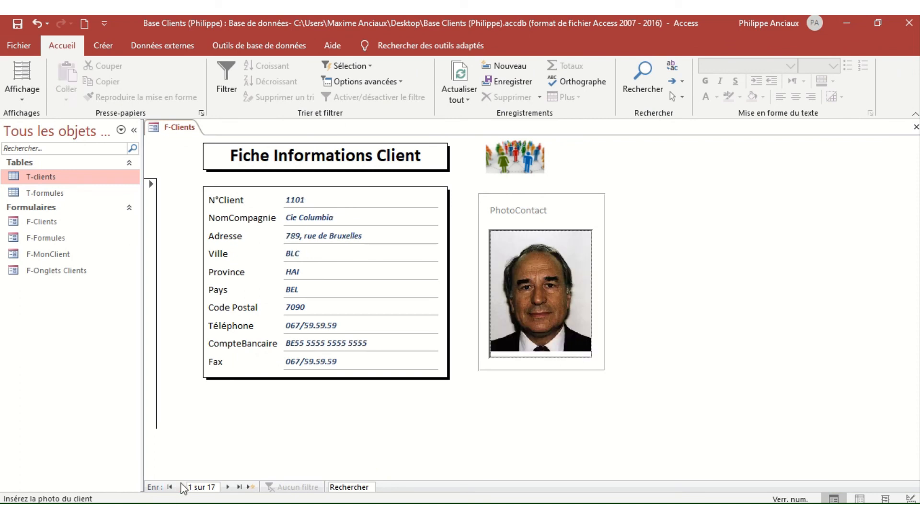
left_click(227, 487)
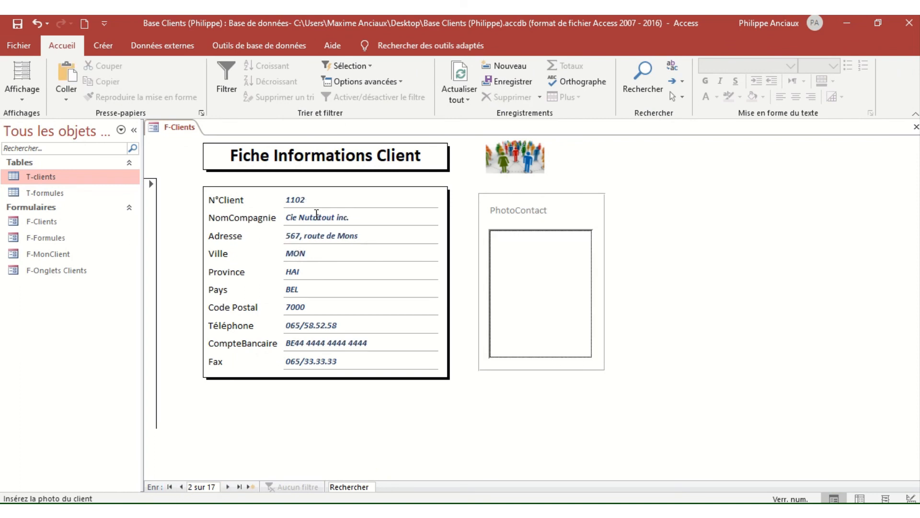
double_click(533, 296)
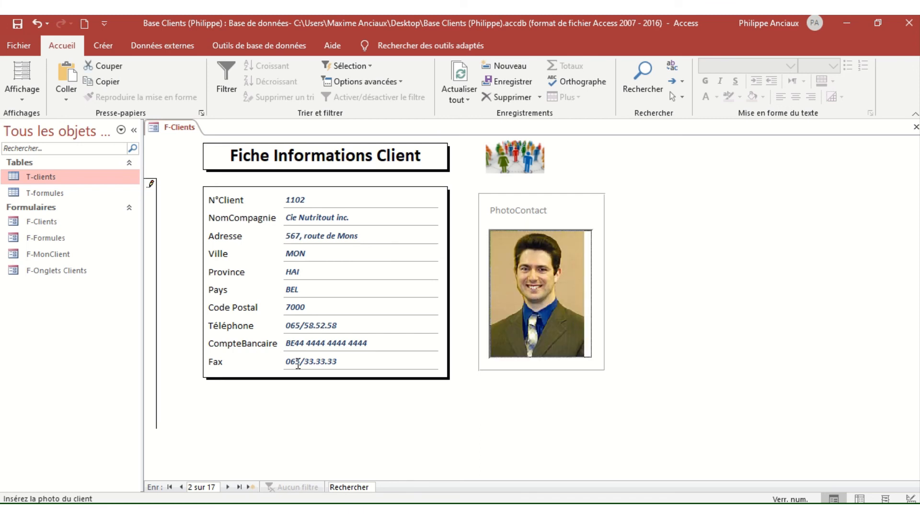
- Review the photos of the Cie Columbia and Cie Nutritout inc. records and move on to the Cie InfoTel inc. record
left_click(181, 487)
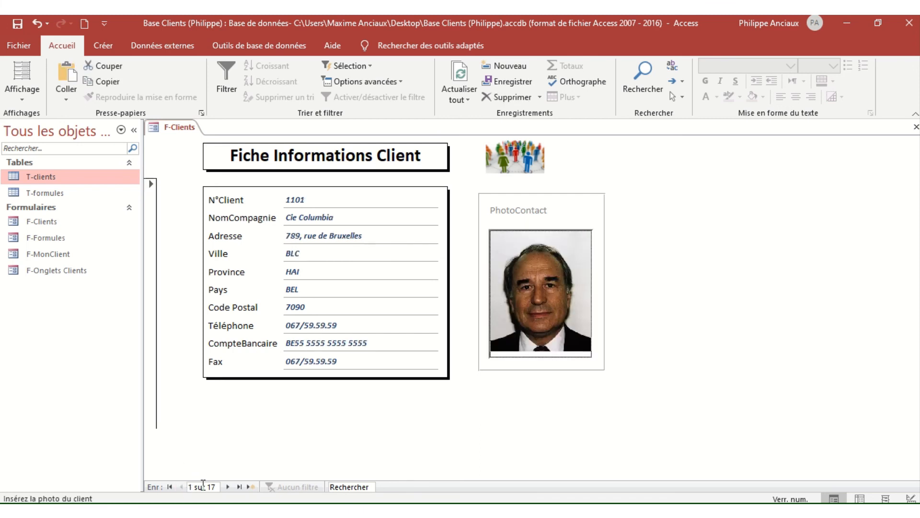
left_click(229, 486)
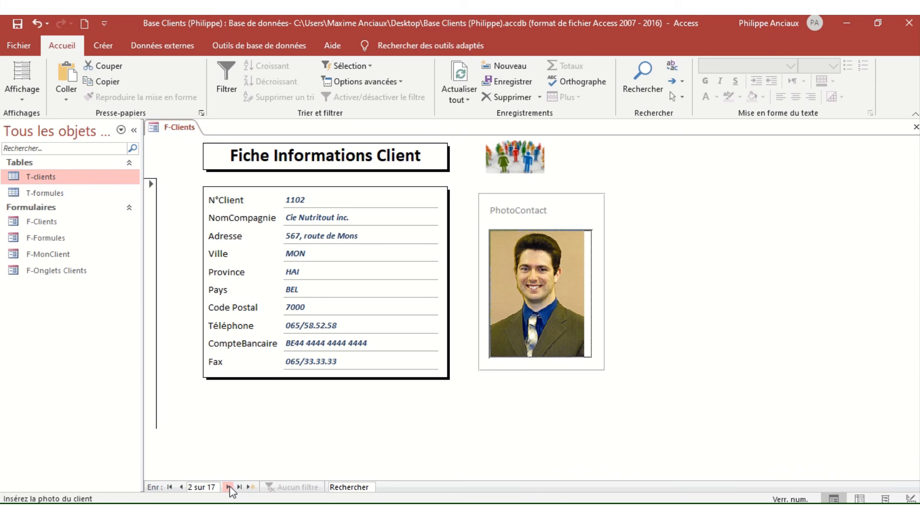
left_click(229, 486)
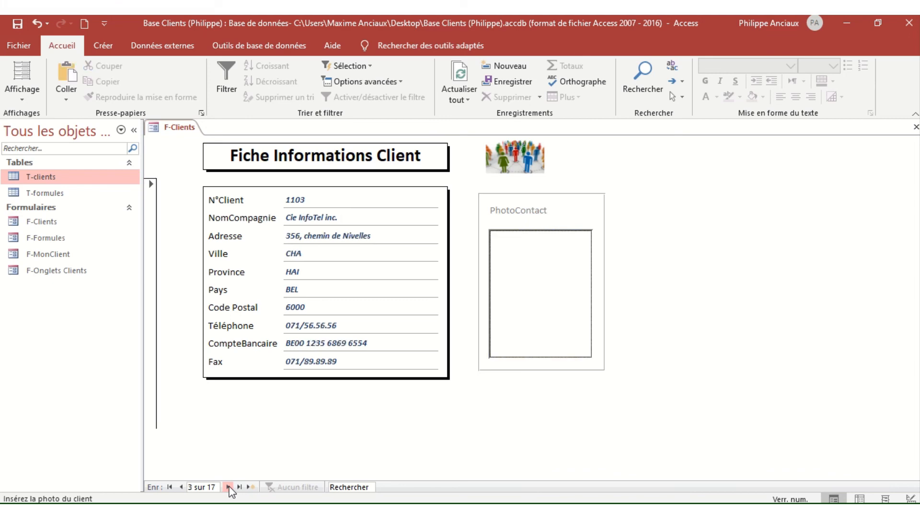